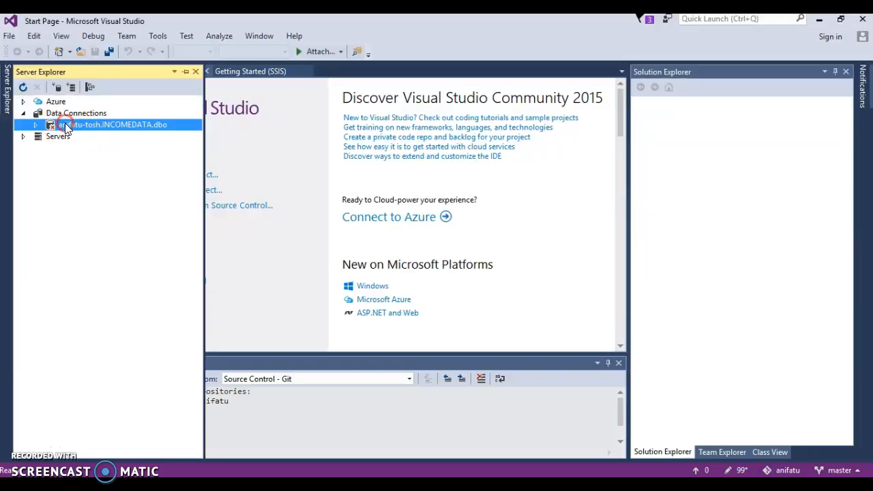
left_click(77, 131)
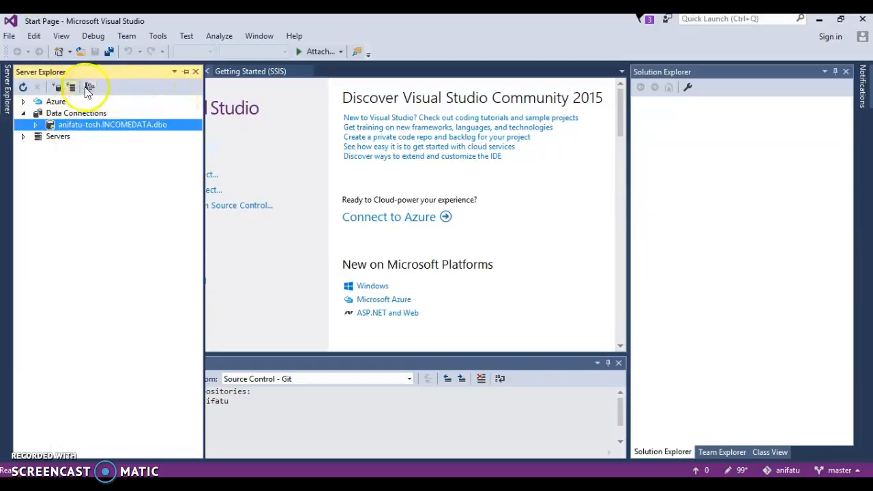
left_click(8, 100)
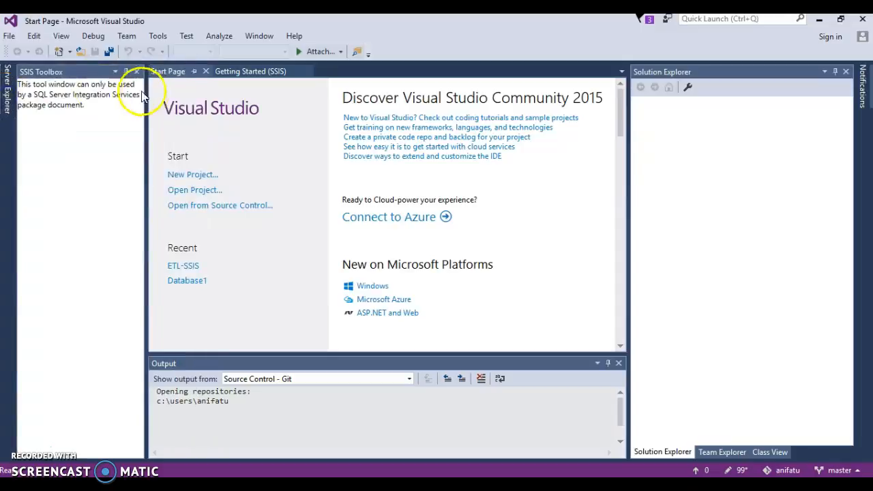
Create an Integration Services project named ONS DATA in a solution named ETL SSIS
left_click(201, 174)
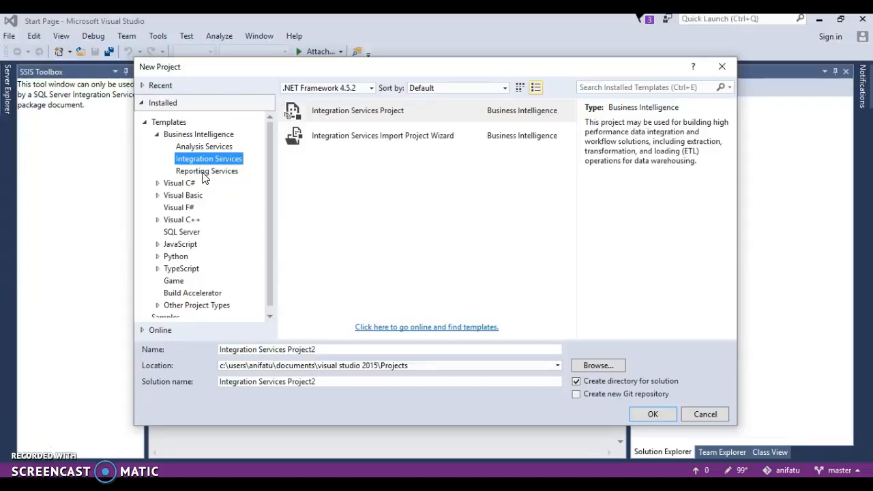
left_click(351, 110)
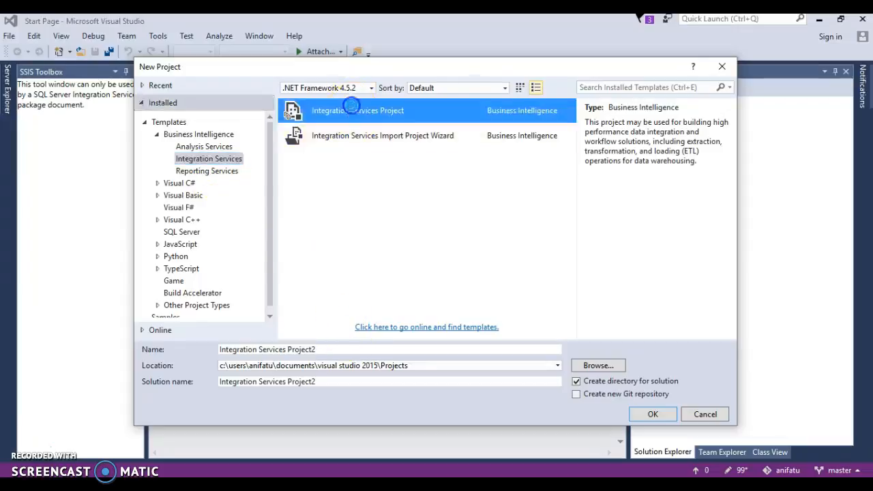
left_click(327, 349)
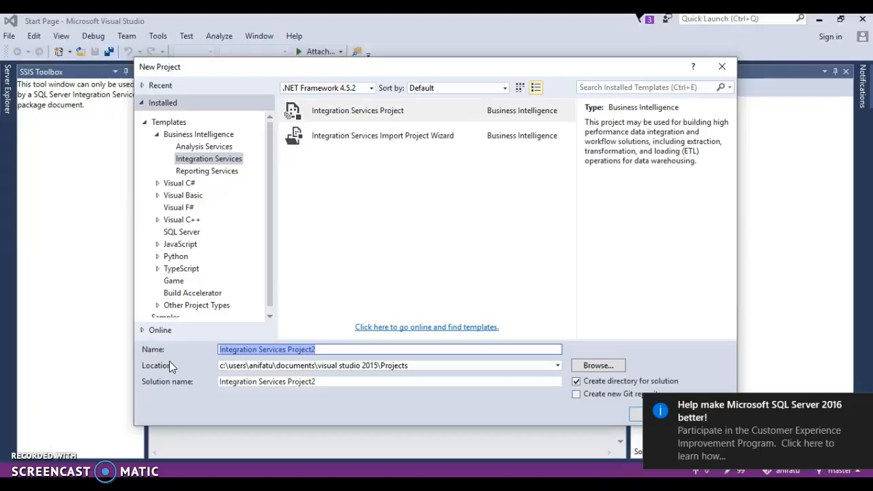
type("ONS DATA")
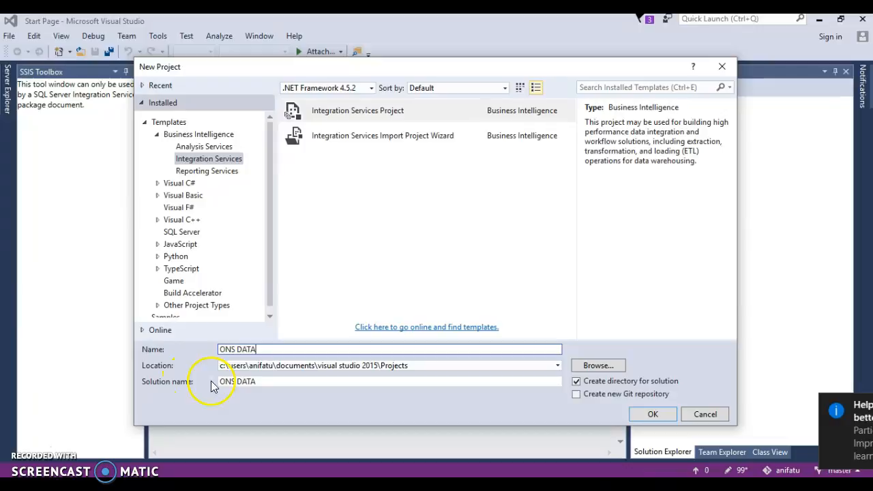
left_click(246, 383)
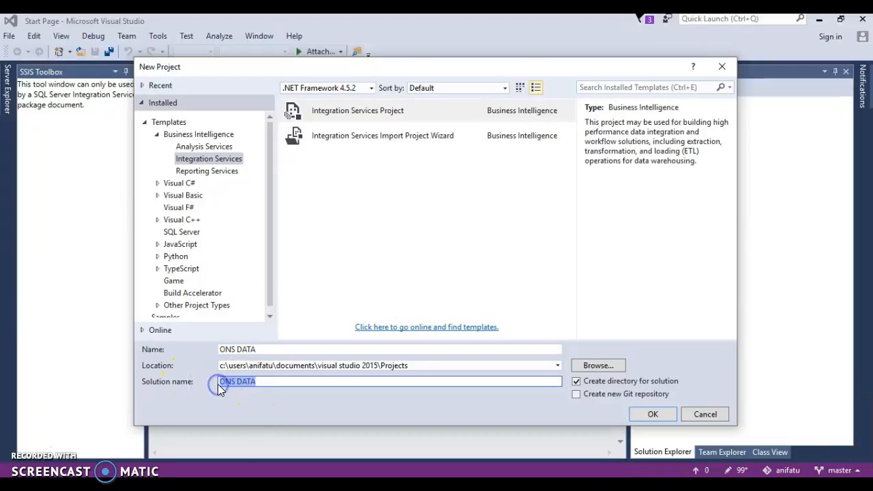
type("ETL SSIS")
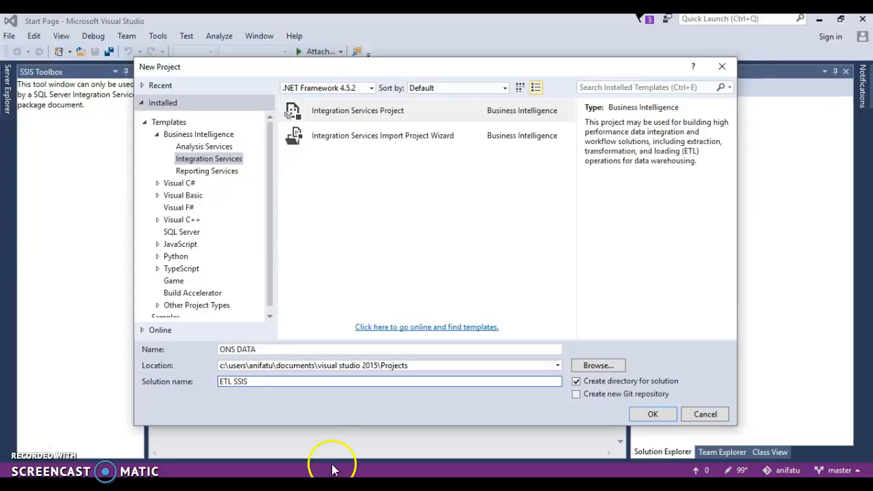
left_click(648, 414)
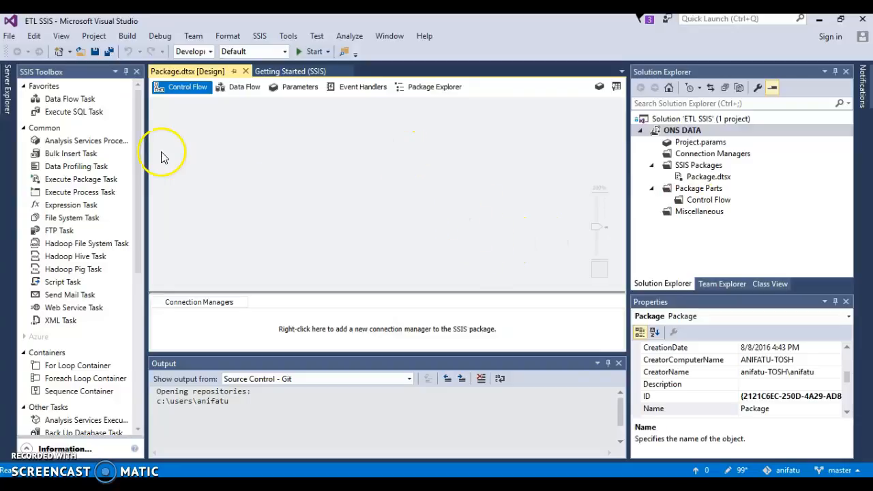
Add a Data Flow Task to the package's control flow and open it for editing
left_click(61, 100)
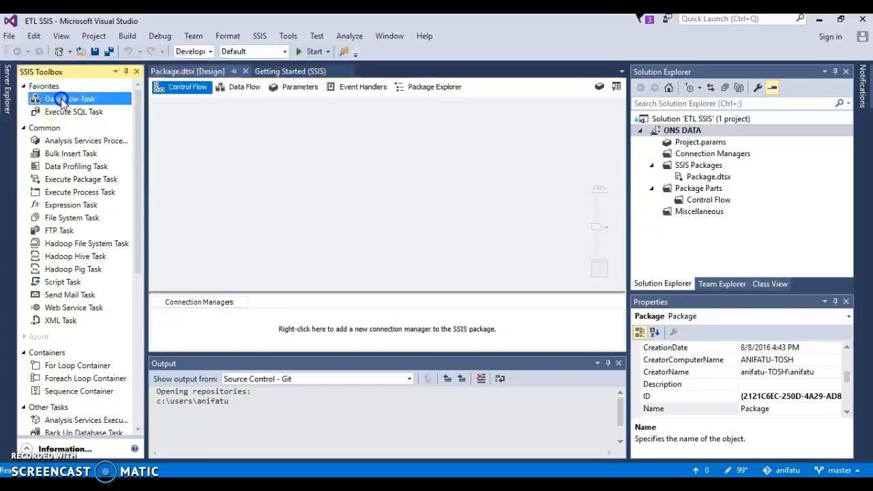
left_click_drag(61, 98, 104, 108)
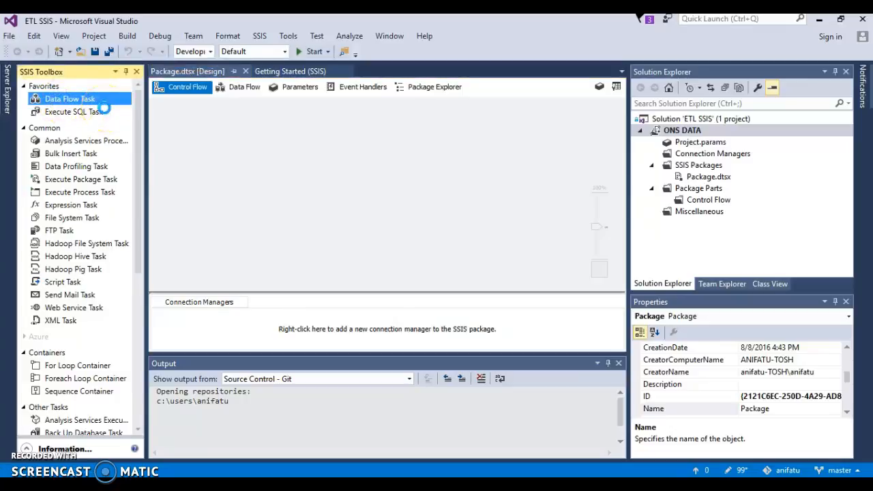
double_click(102, 103)
double_click(200, 123)
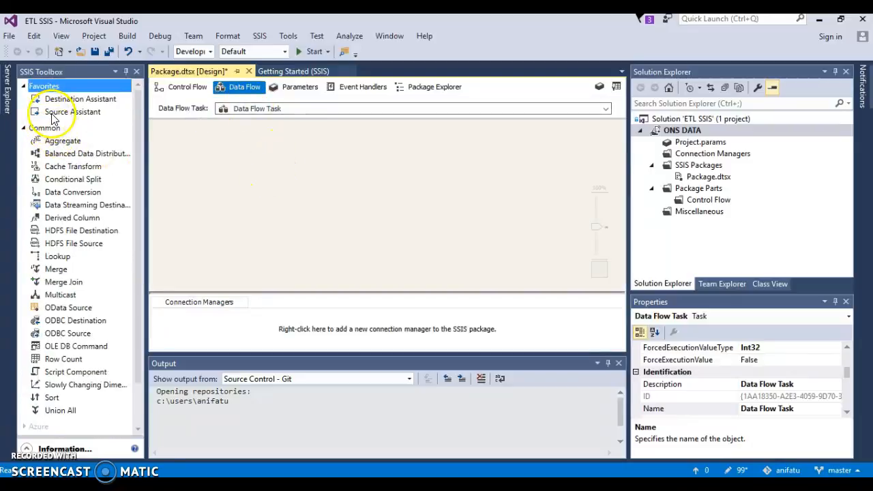
Add an Excel source to the data flow with a new connection to the household expenditure workbook
left_click_drag(52, 112, 183, 144)
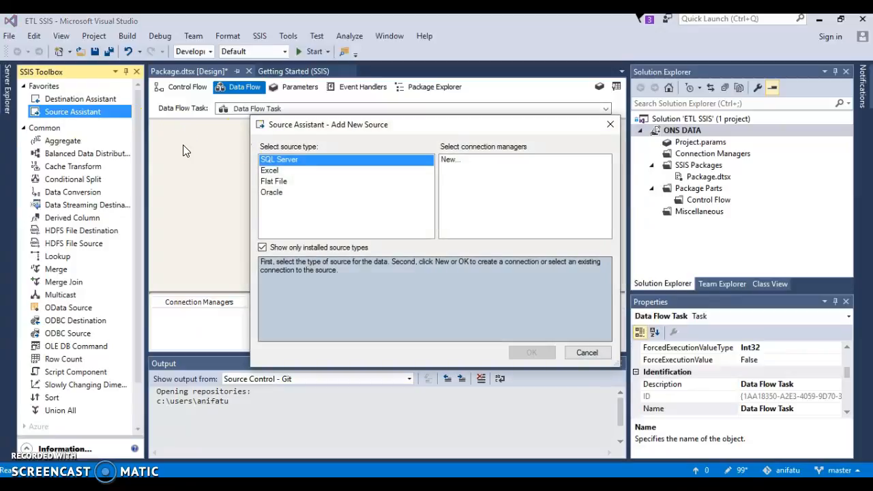
left_click(290, 171)
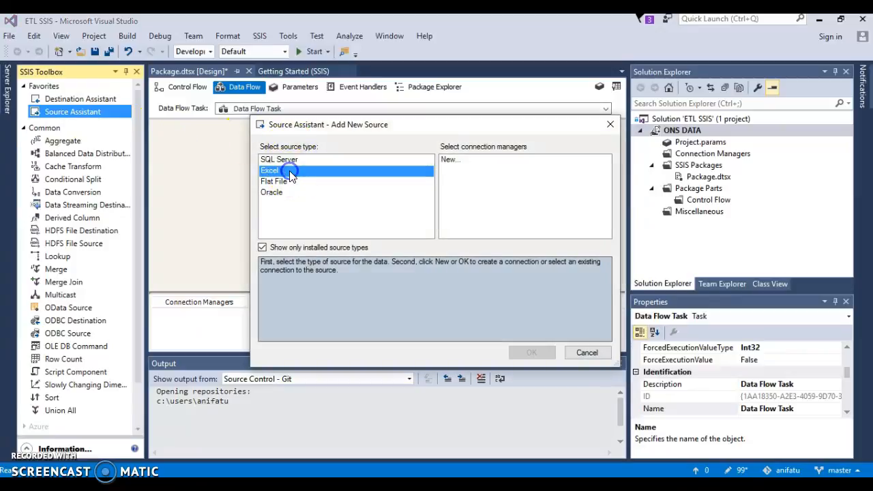
left_click(480, 160)
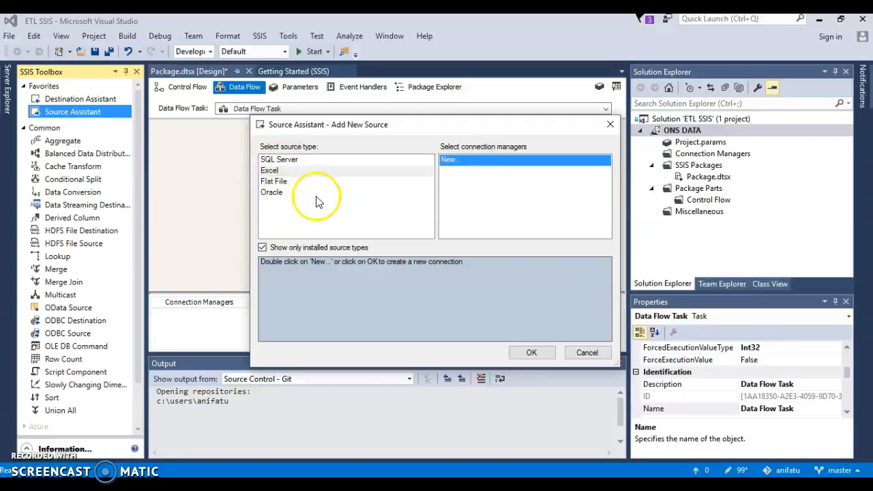
left_click(548, 354)
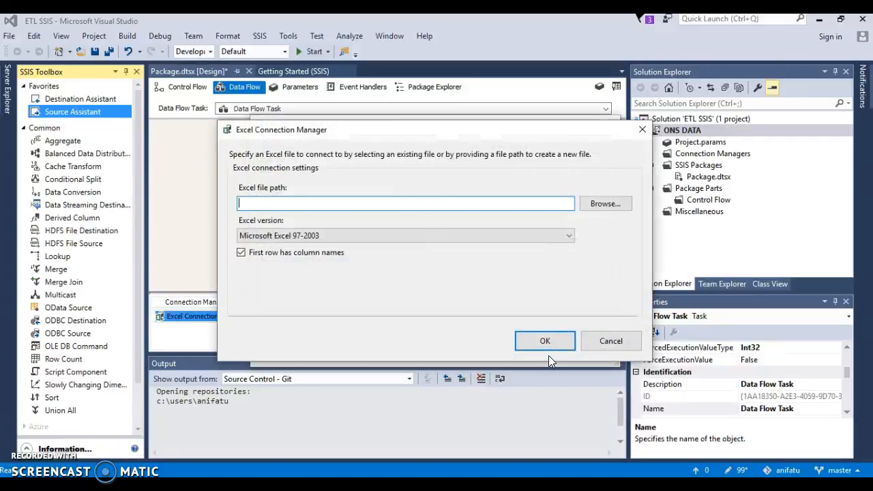
left_click(614, 205)
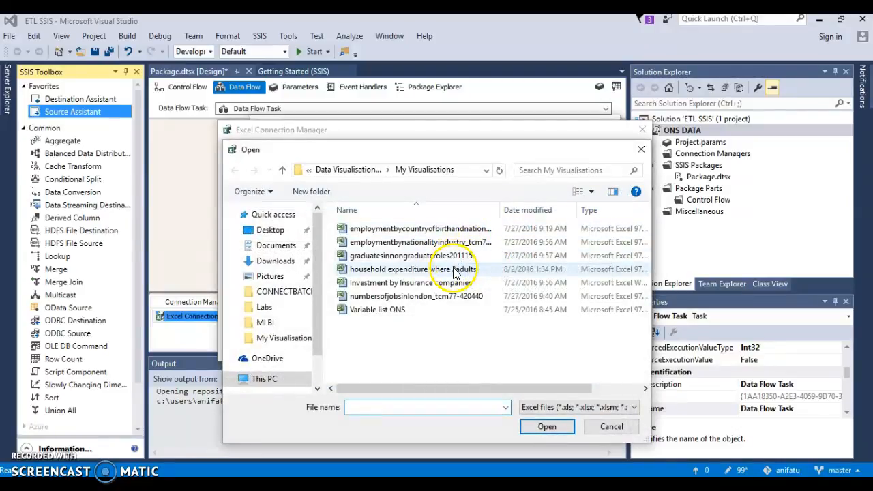
double_click(358, 270)
left_click(543, 339)
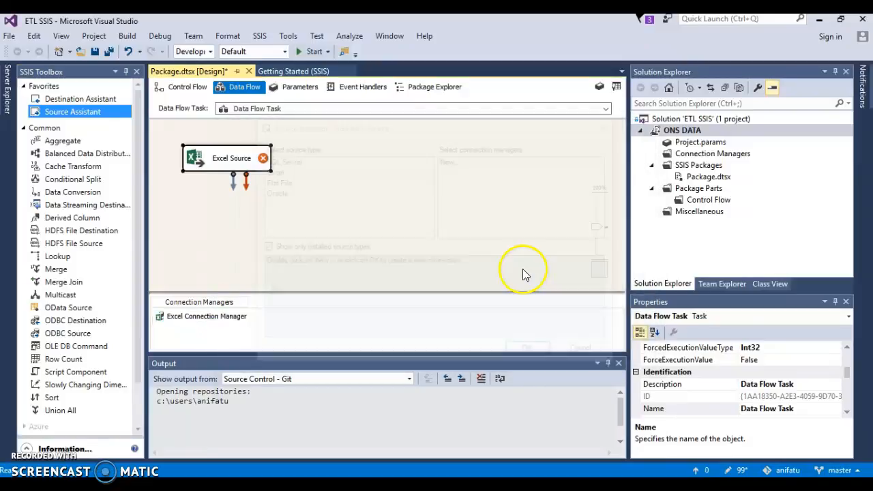
Add a SQL Server destination below the Excel source, with a new connection to server "." and the INCOMEDATA database
left_click_drag(93, 100, 120, 122)
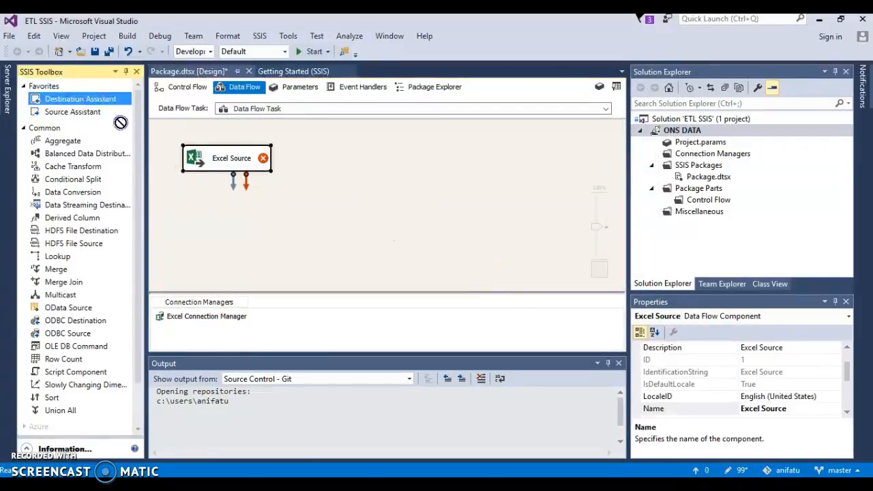
left_click_drag(225, 211, 213, 222)
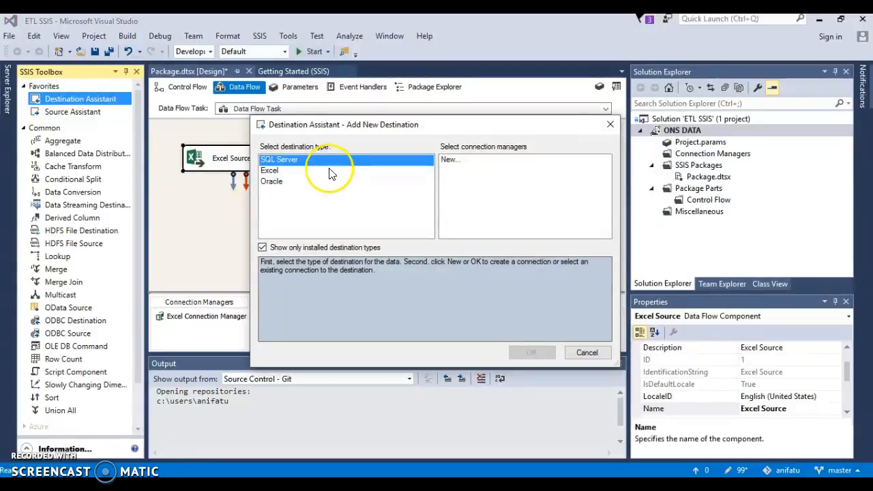
left_click(453, 161)
left_click(529, 352)
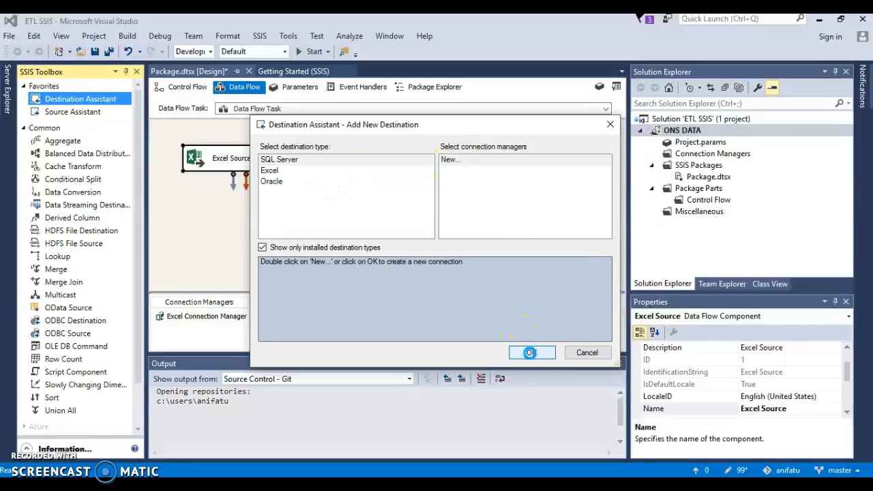
left_click(370, 144)
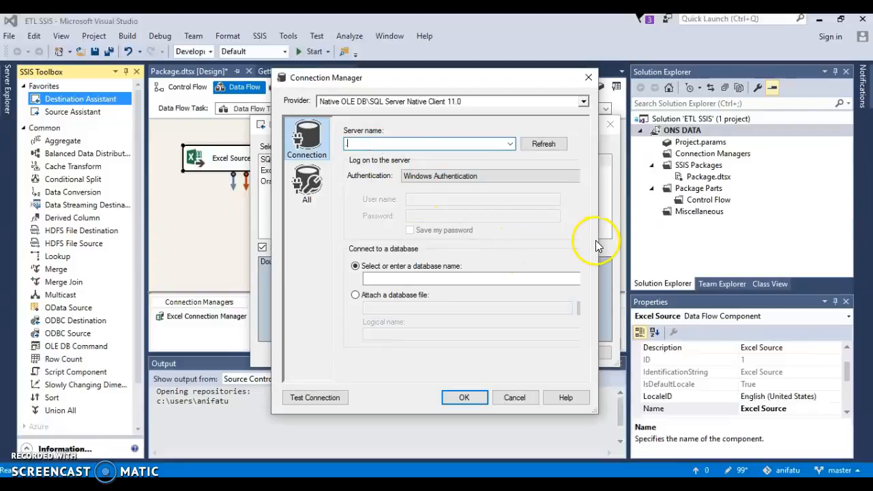
left_click_drag(598, 241, 668, 238)
left_click(639, 278)
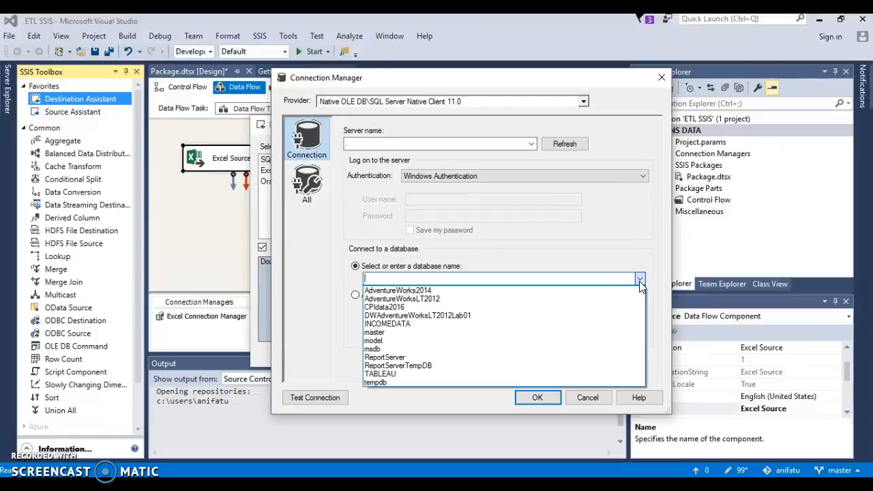
left_click(617, 324)
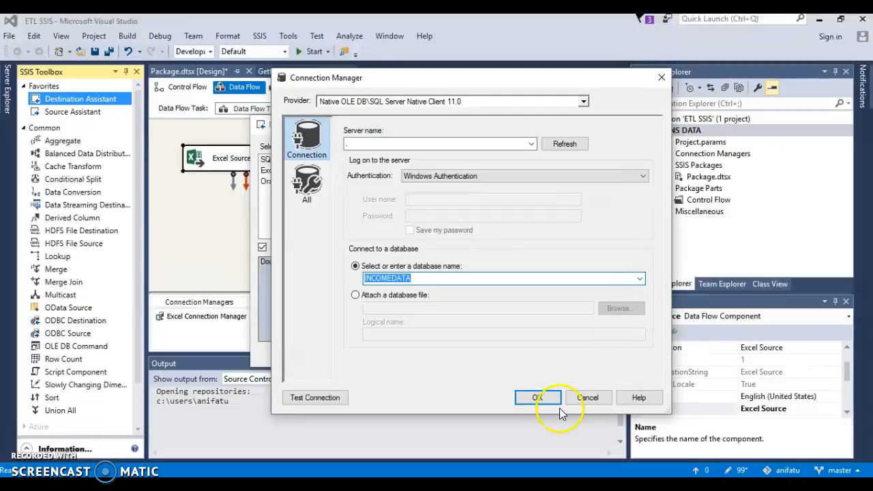
left_click(538, 397)
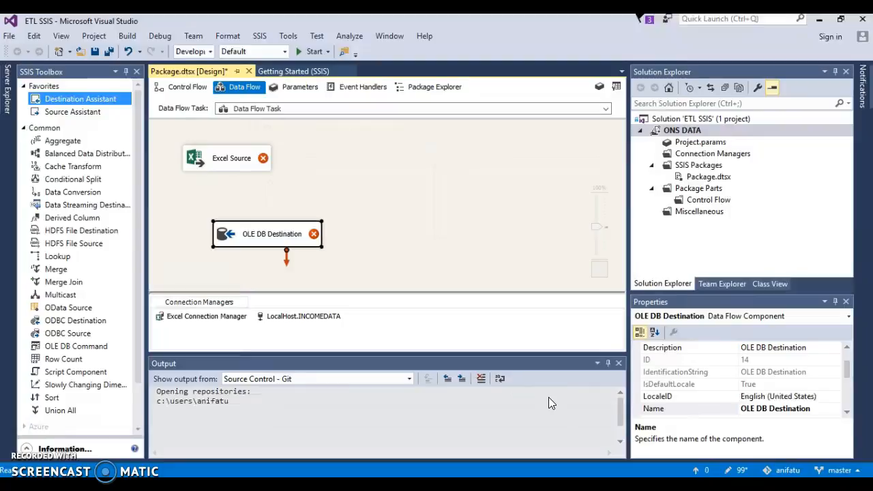
Examine which tables the INCOMEDATA data connection contains in Server Explorer, then collapse the tree
left_click(10, 97)
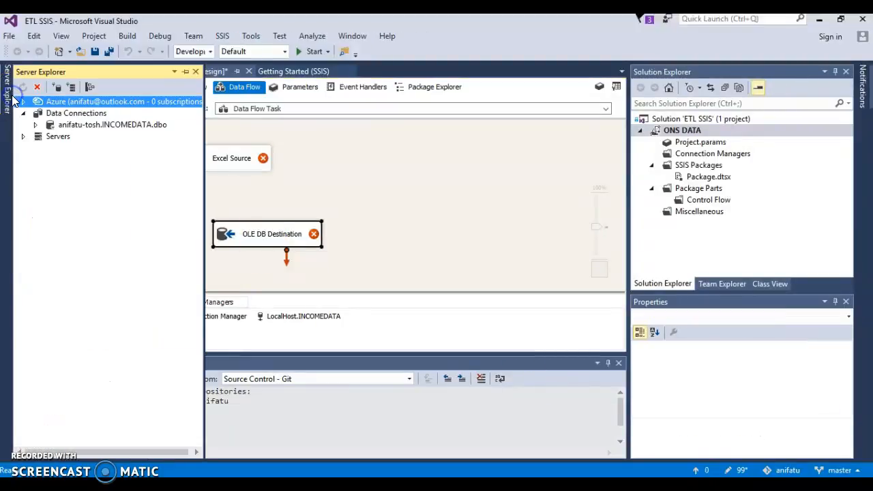
left_click(35, 125)
left_click(75, 125)
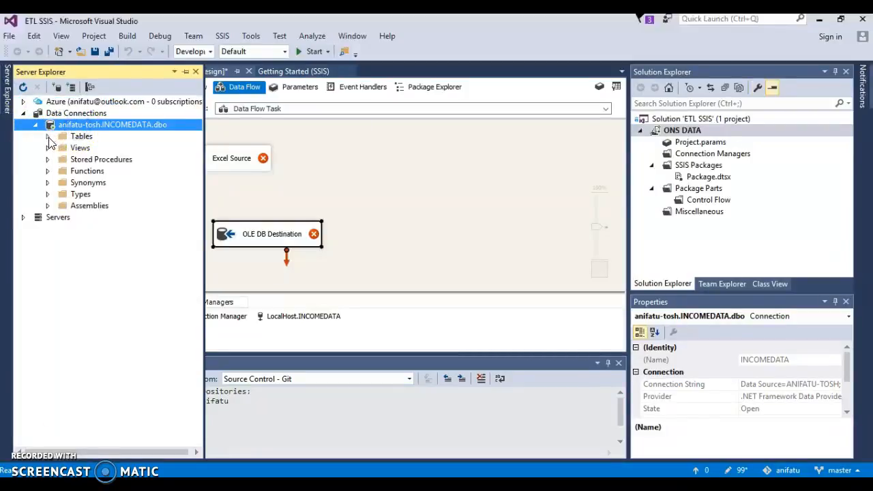
left_click(48, 137)
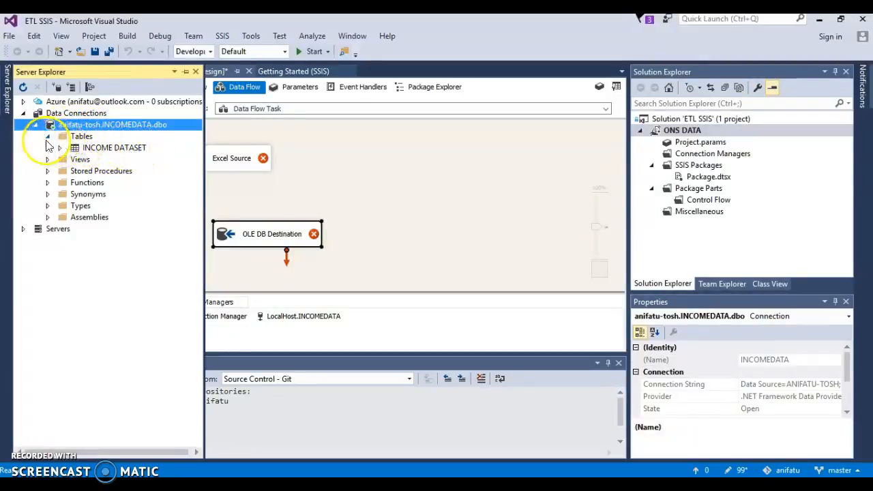
left_click(48, 136)
left_click(35, 125)
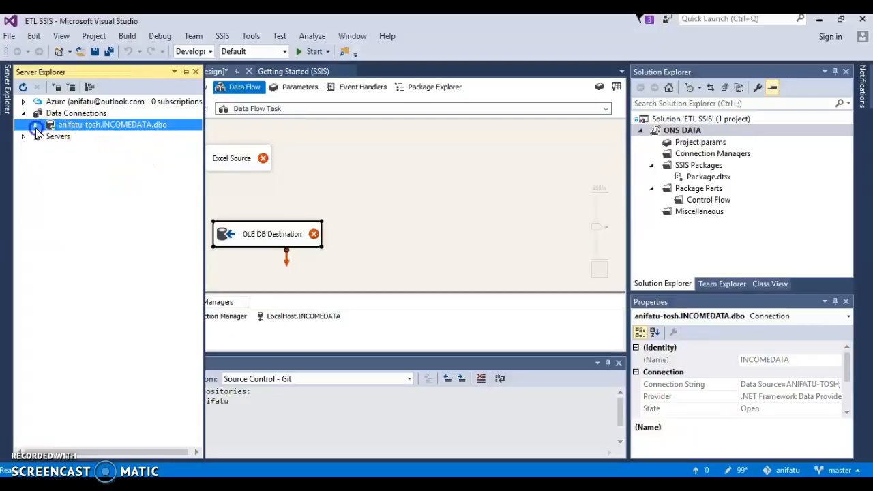
left_click(23, 114)
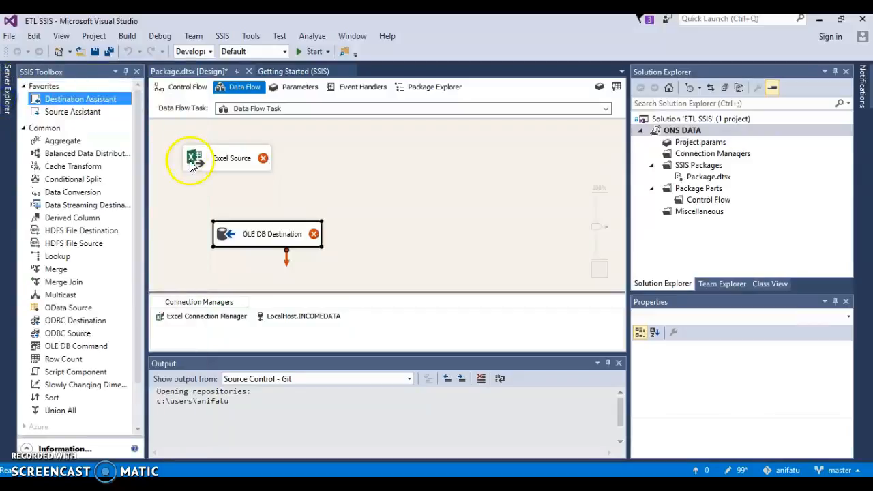
Move the OLE DB Destination directly beneath the Excel Source and connect the source's data output to it
left_click(230, 228)
mouse_move(230, 227)
left_mouse_down()
mouse_move(194, 219)
mouse_move(223, 225)
left_mouse_up()
left_click(228, 164)
Set the Excel Source to read the sheet '2 adults, 3+ children (2)$' and preview its rows
left_click(236, 159)
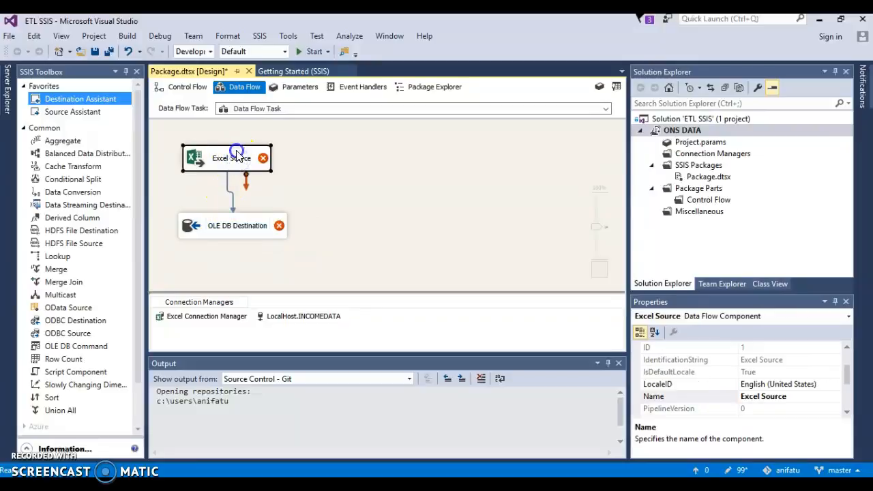
double_click(237, 156)
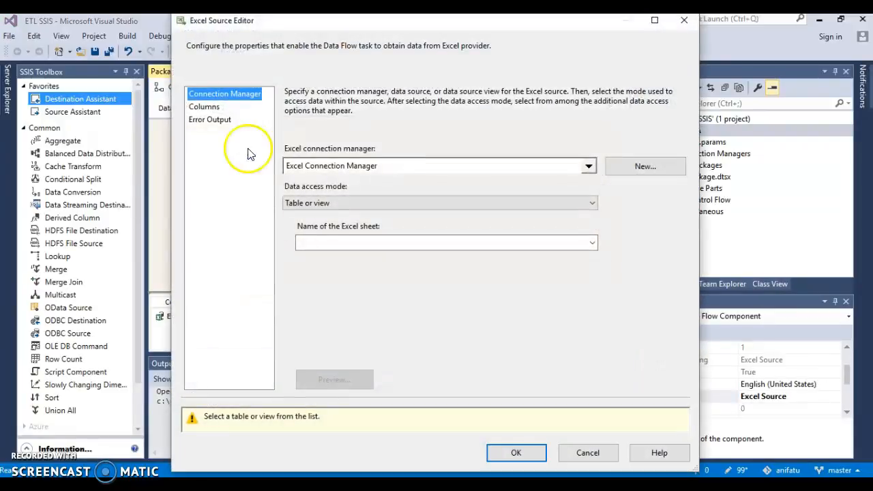
left_click(592, 243)
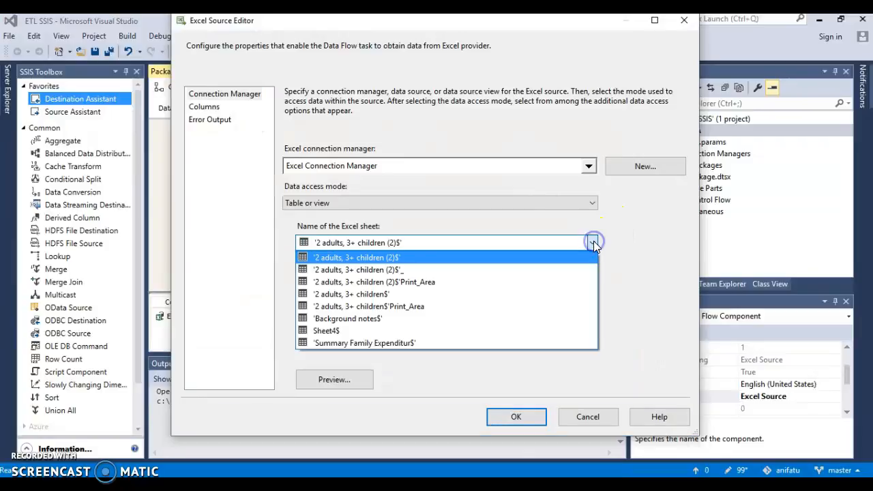
left_click(584, 258)
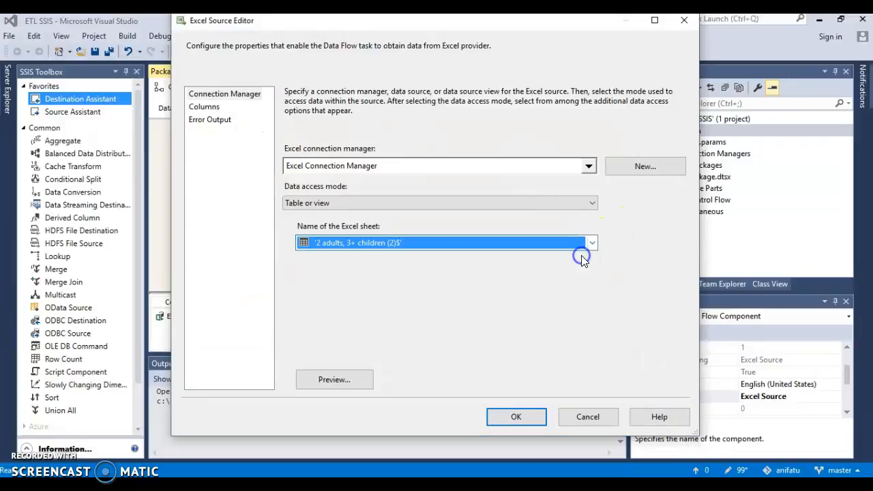
left_click(349, 380)
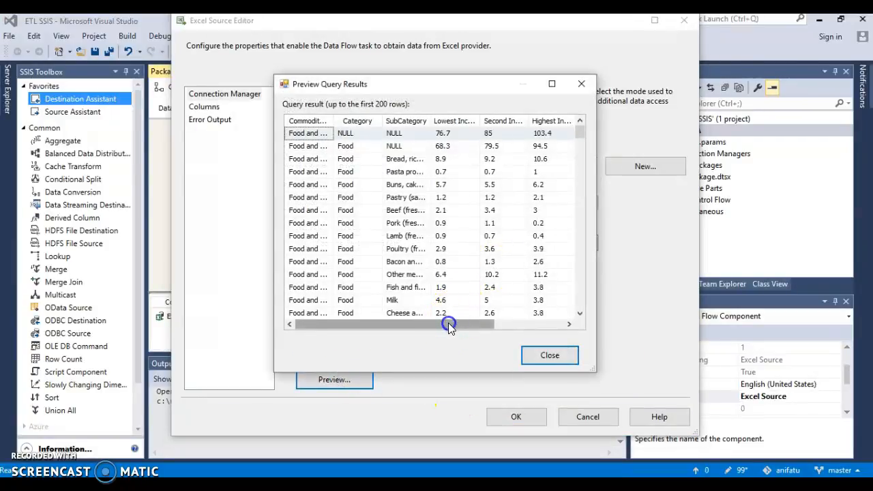
scroll(477, 300, "left", 3)
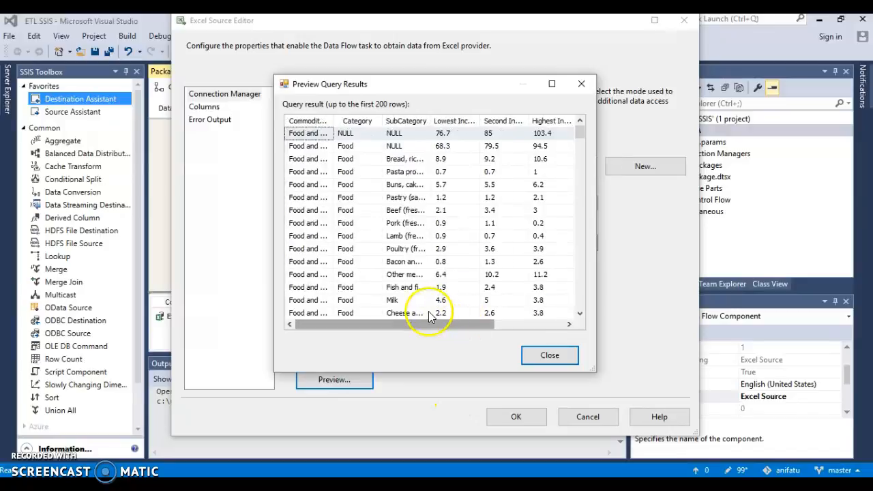
left_click(538, 356)
Exclude column F8 from the Excel Source's output columns and save the source settings
left_click(220, 110)
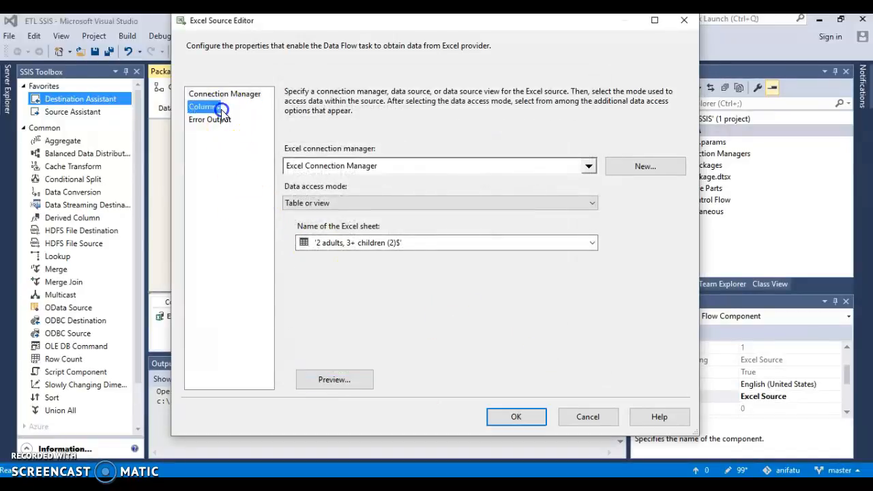
left_click_drag(604, 168, 605, 210)
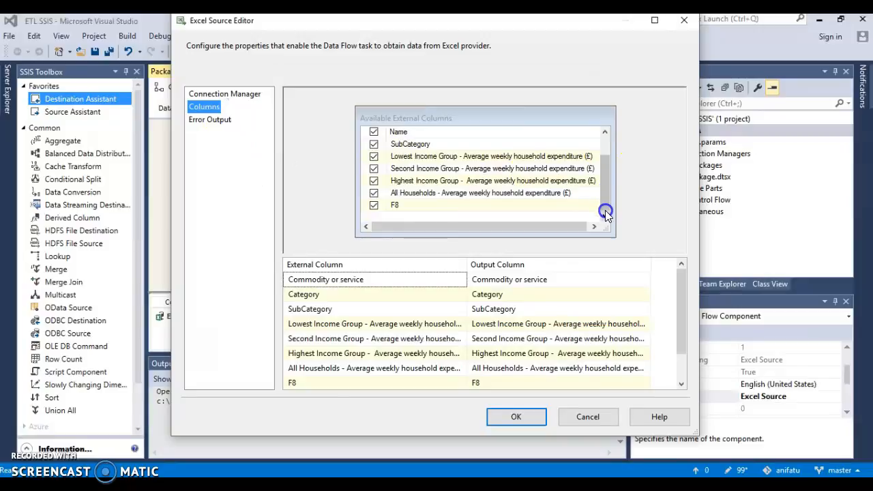
left_click(373, 205)
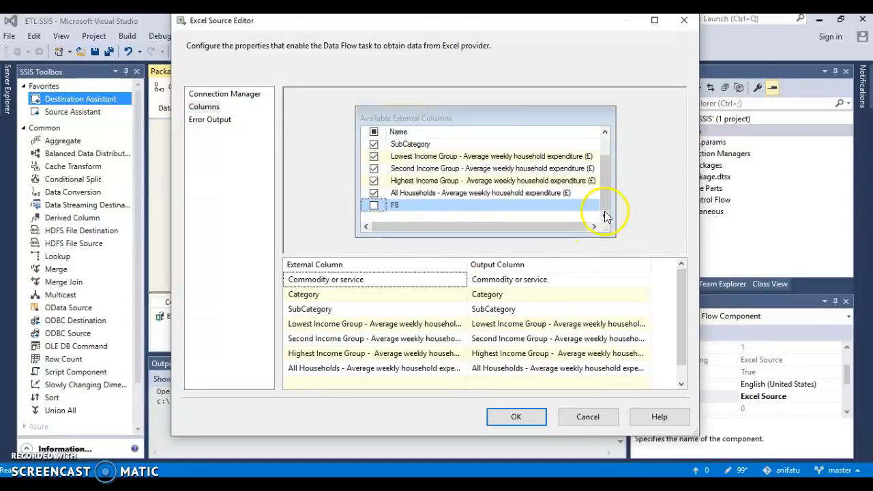
left_click_drag(604, 204, 607, 166)
left_click(516, 417)
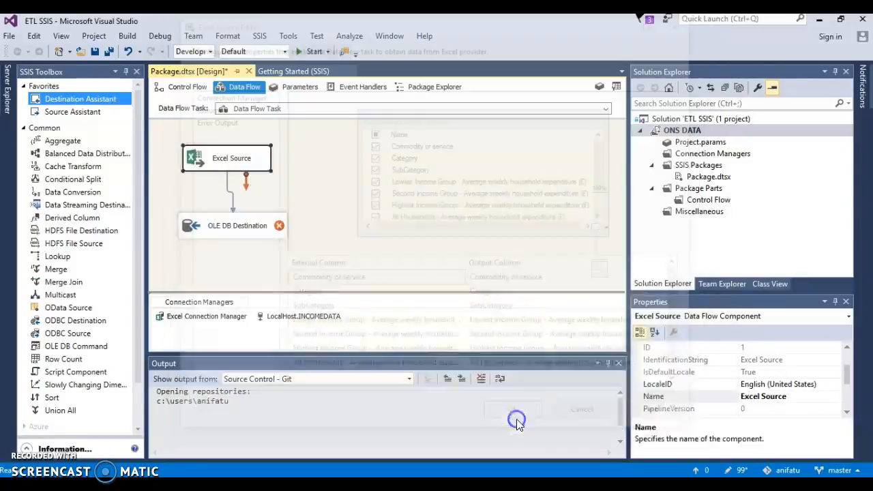
Create a new destination table named ONSDATA for the OLE DB Destination, keeping the suggested column definitions
left_click(250, 220)
double_click(249, 221)
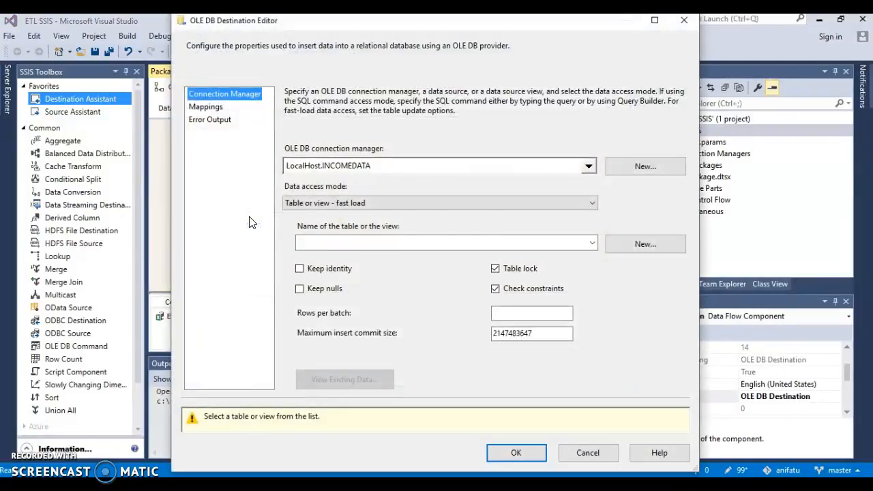
left_click(628, 247)
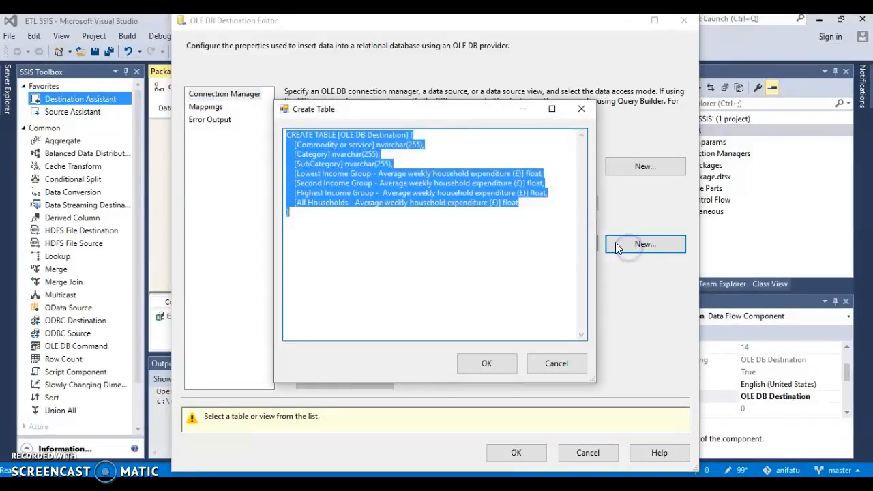
double_click(404, 135)
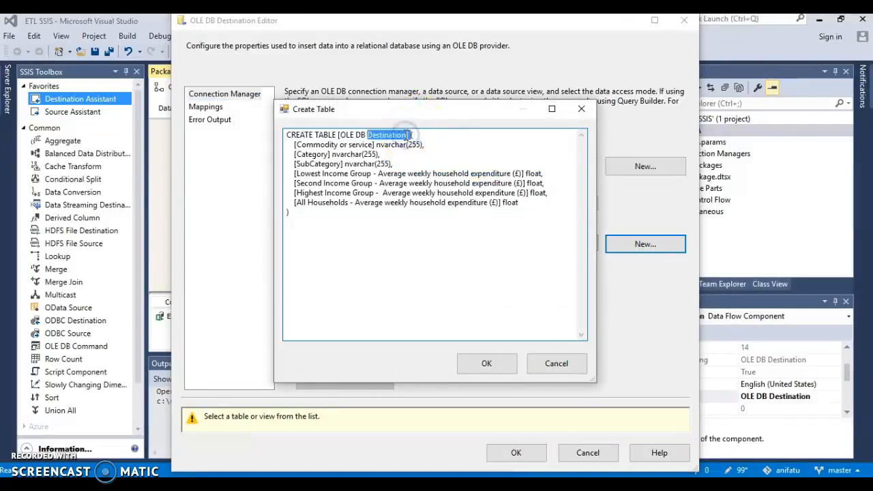
double_click(404, 135)
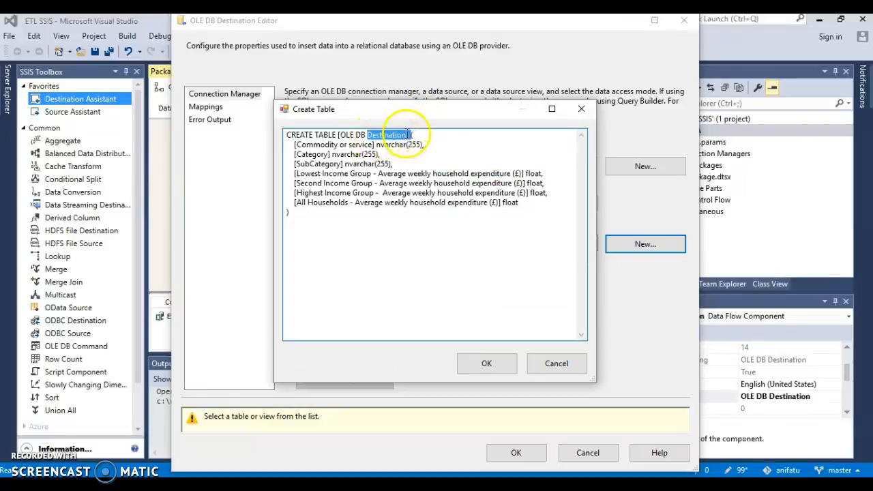
left_click(406, 134)
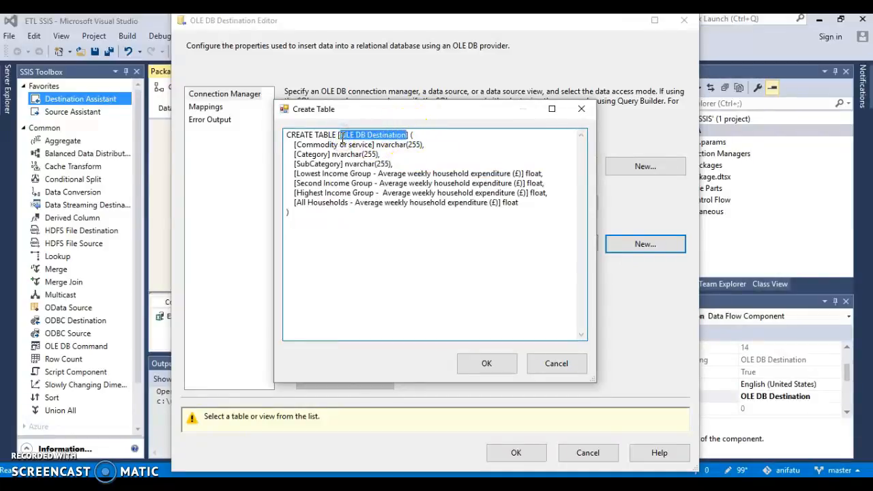
type("O")
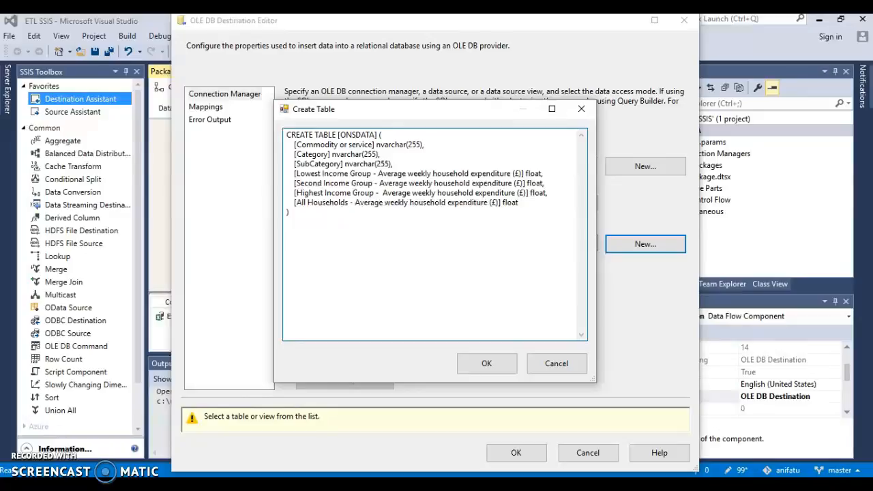
left_click(479, 363)
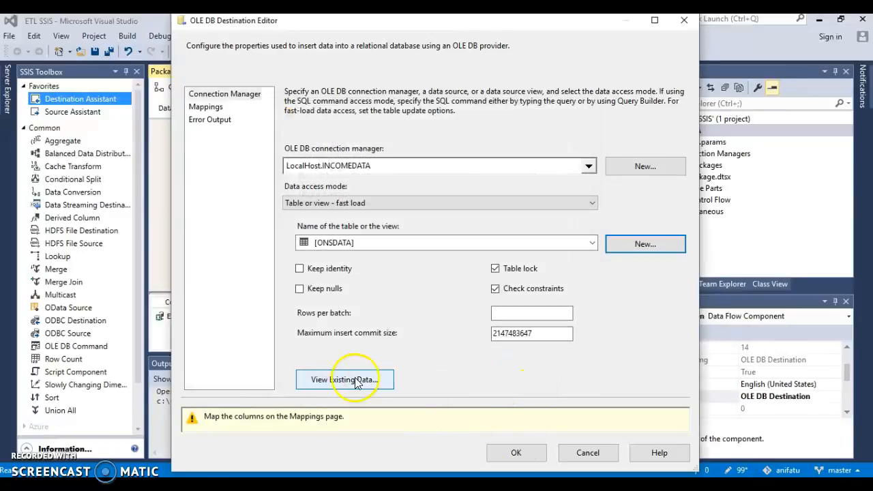
Review the mappings between the input and ONSDATA columns, enlarging both column lists, and accept the destination settings
left_click(216, 108)
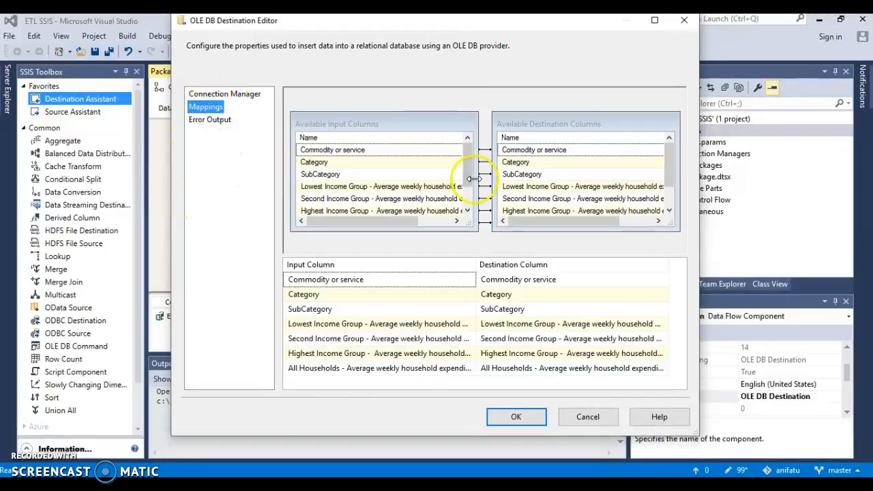
left_click_drag(551, 230, 552, 244)
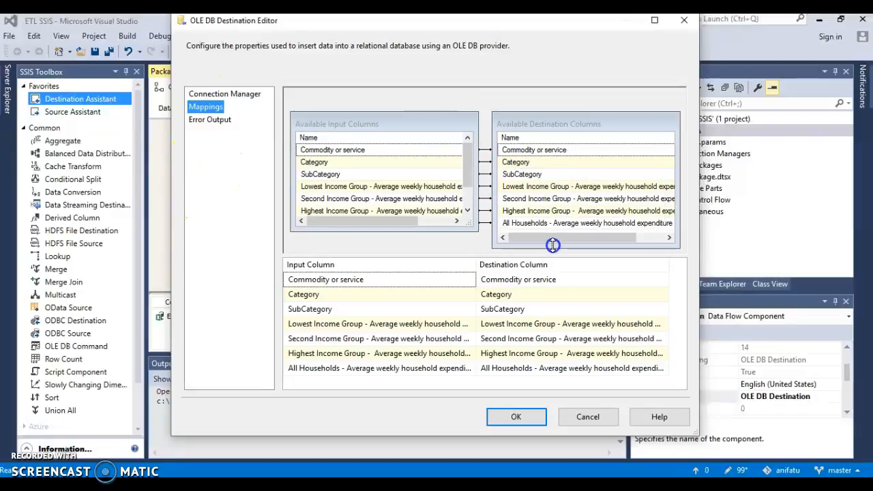
left_click_drag(436, 229, 436, 245)
left_click(520, 418)
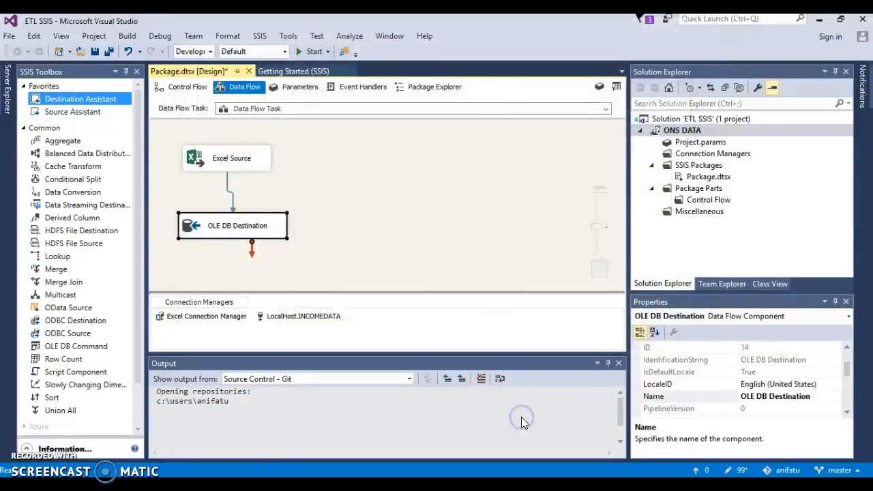
Return to the control flow, select the Data Flow Task and run the package
left_click(191, 89)
left_click(231, 116)
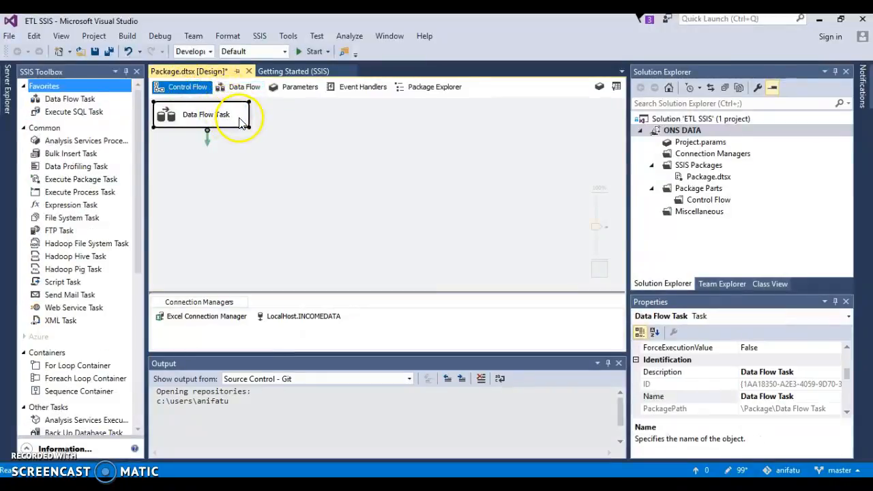
left_click(301, 51)
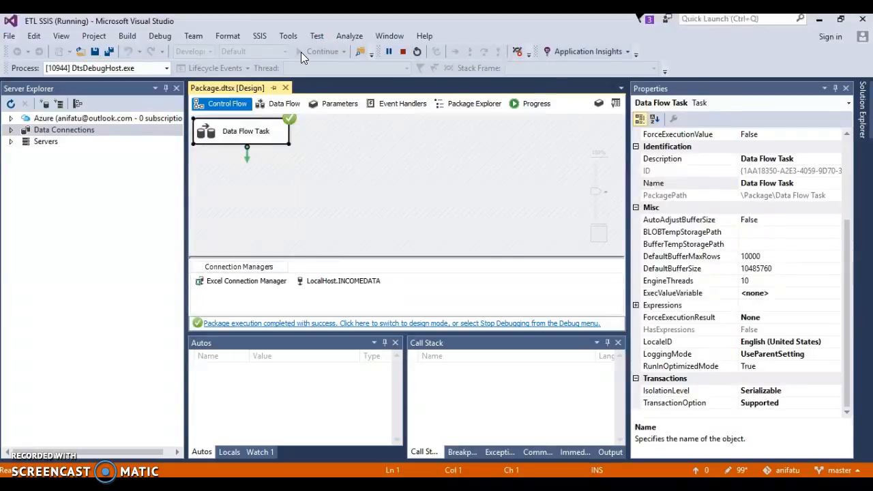
Expand the INCOMEDATA connection's tables in Server Explorer and refresh the connection
left_click(11, 130)
left_click(24, 142)
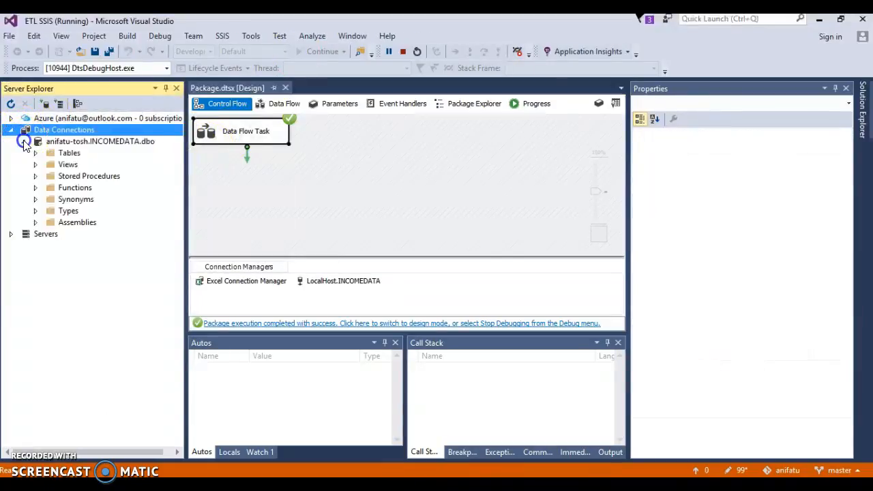
left_click(35, 153)
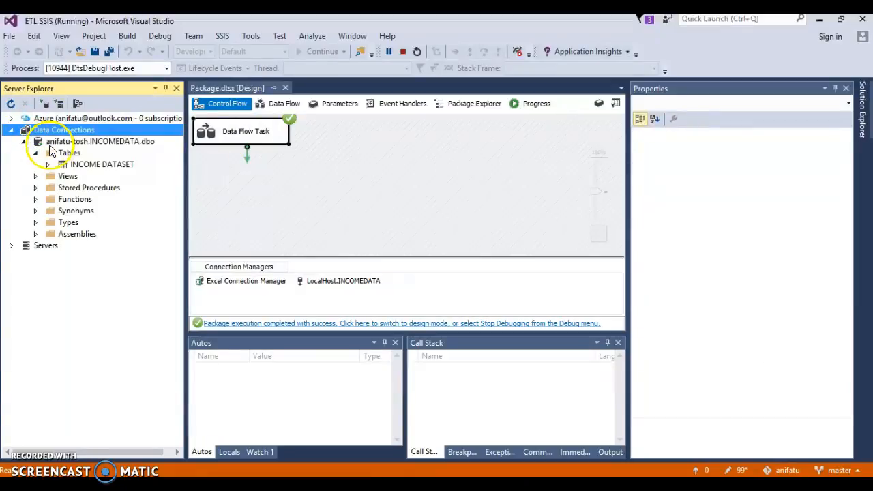
left_click(49, 142)
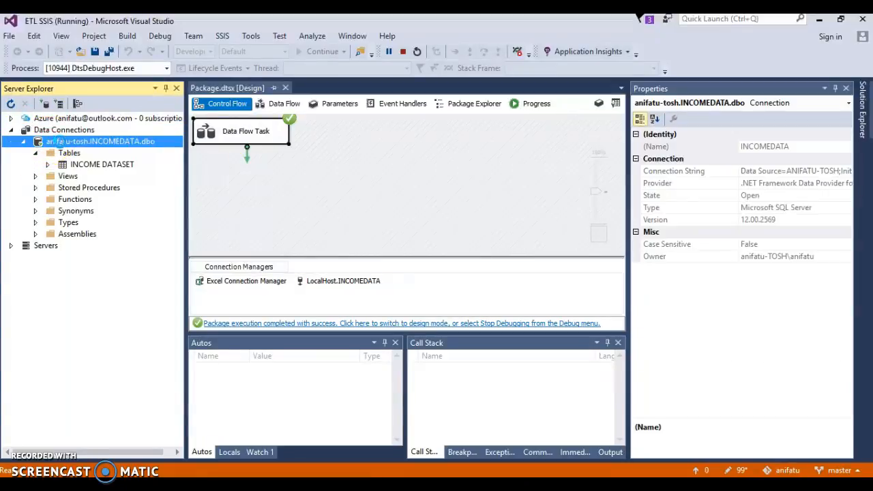
right_click(62, 147)
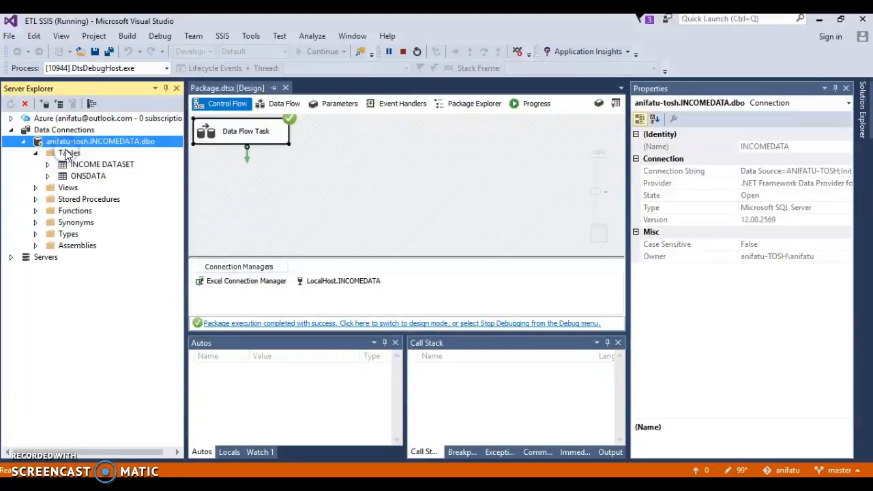
Examine the ONSDATA table's properties and its columns, from Commodity or service through Highest Income Group
left_click(80, 176)
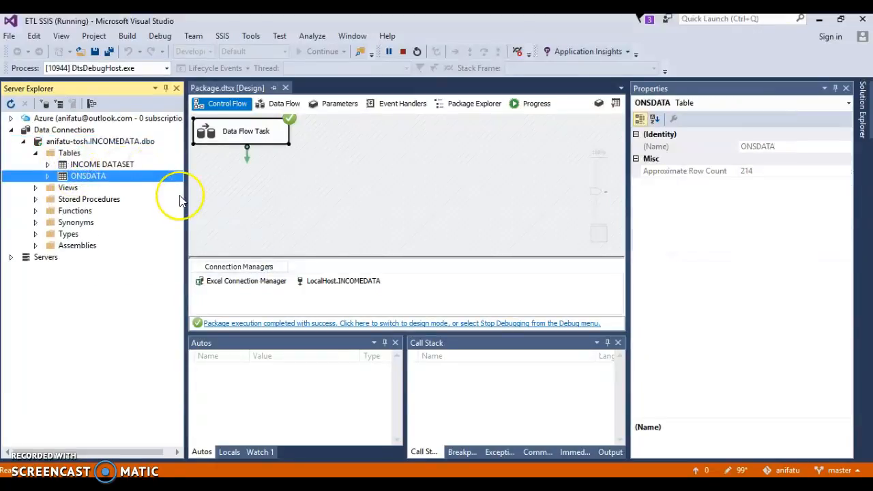
left_click(47, 176)
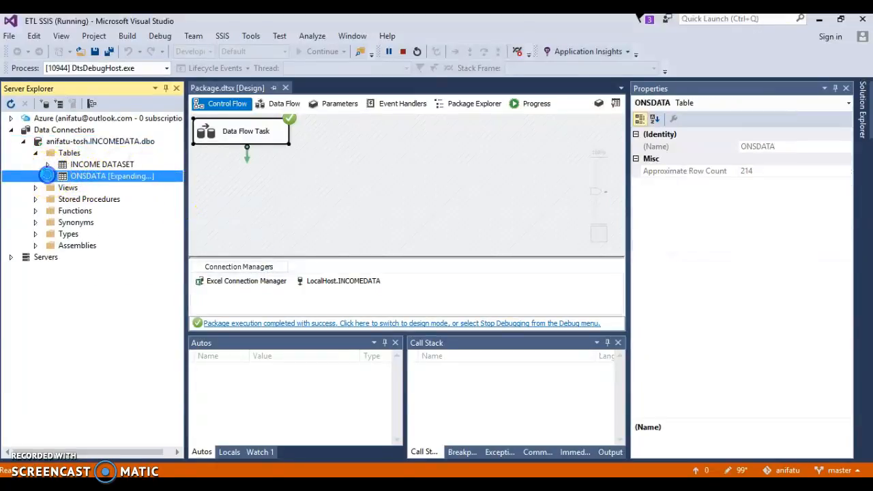
left_click(96, 191)
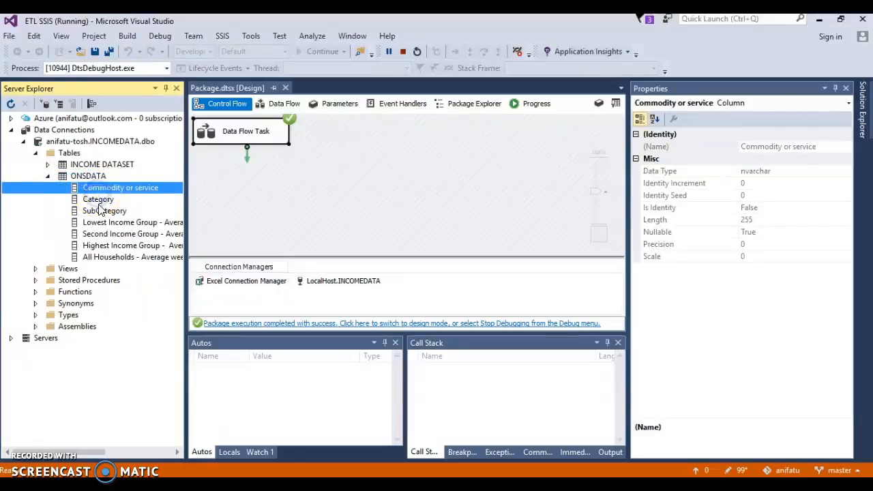
left_click(97, 200)
left_click(102, 220)
left_click(103, 212)
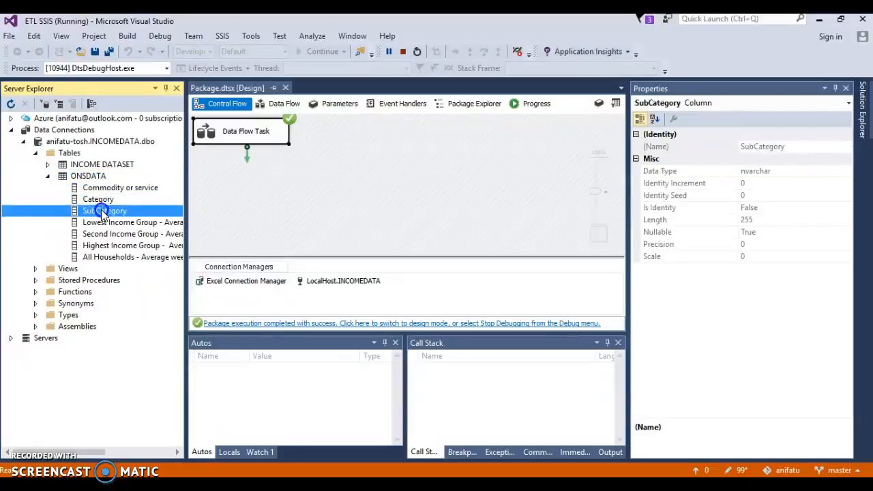
left_click(111, 224)
left_click(116, 235)
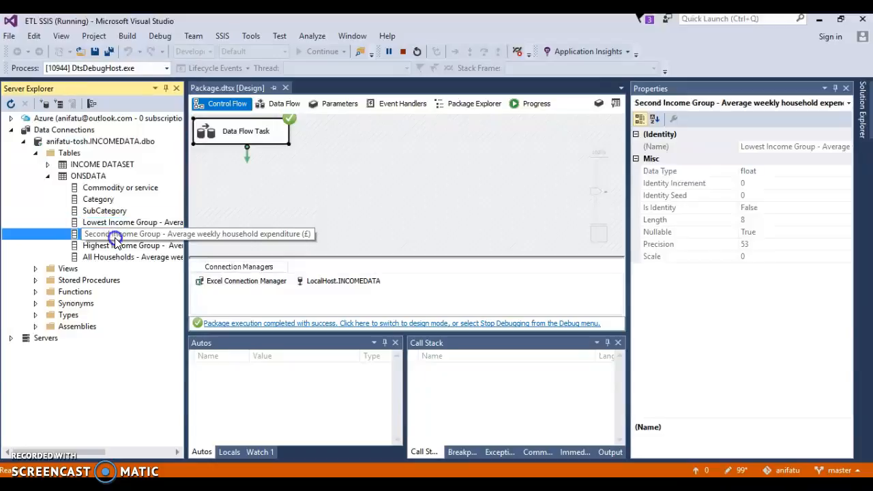
left_click(113, 246)
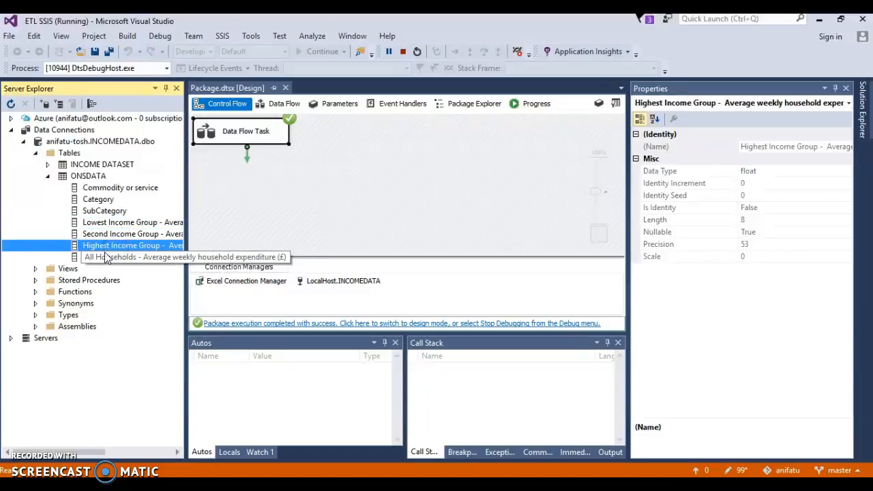